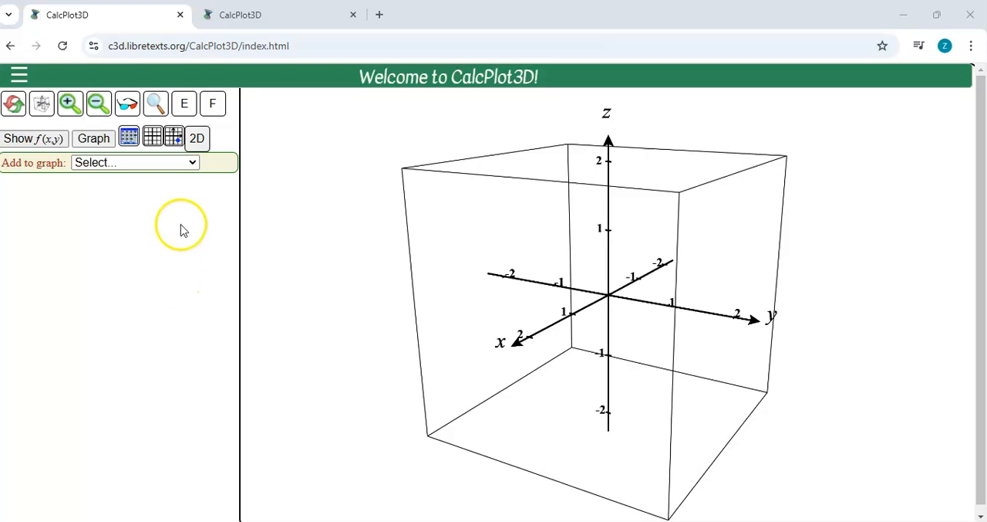
Step: Add a vector field to the graph with components M = x, N = y and P = z, and plot it
click(185, 164)
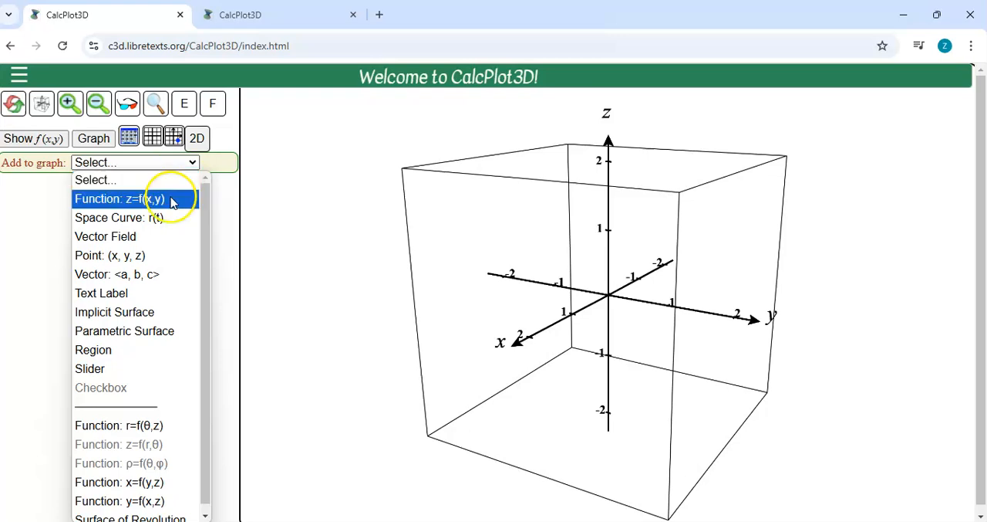
click(149, 244)
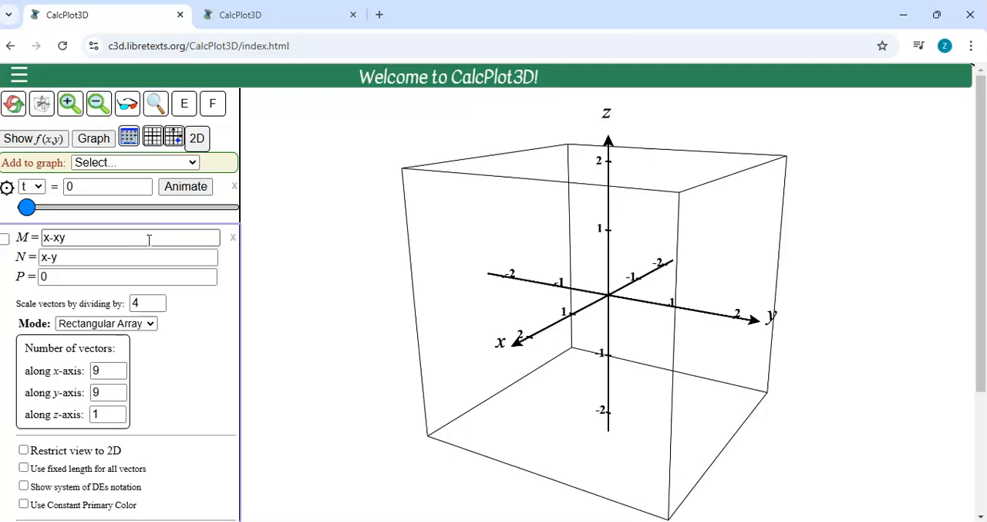
drag(98, 240, 44, 238)
text(x)
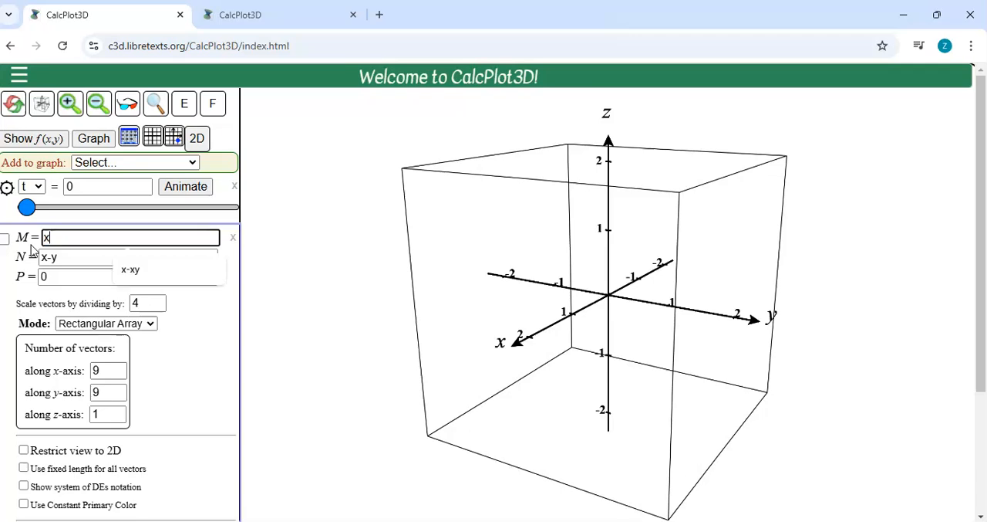
key(Tab)
text(y)
key(Tab)
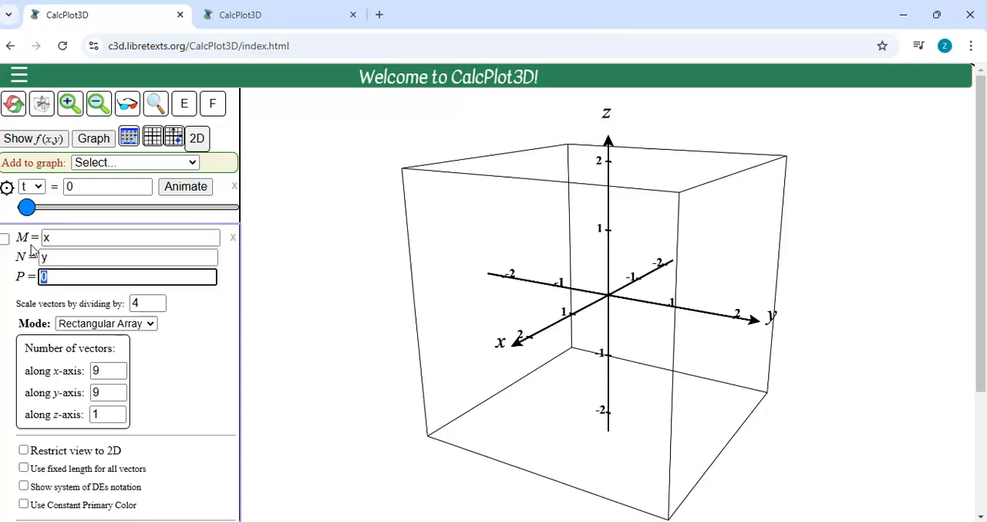
text(z)
key(Return)
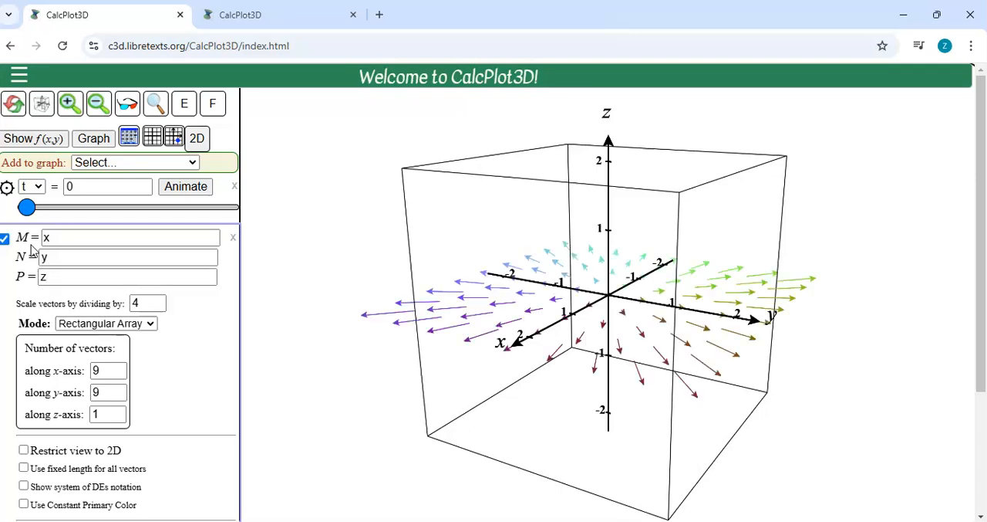
Step: Set the vector field's number of vectors to 7 along each of the x, y and z axes
double_click(112, 414)
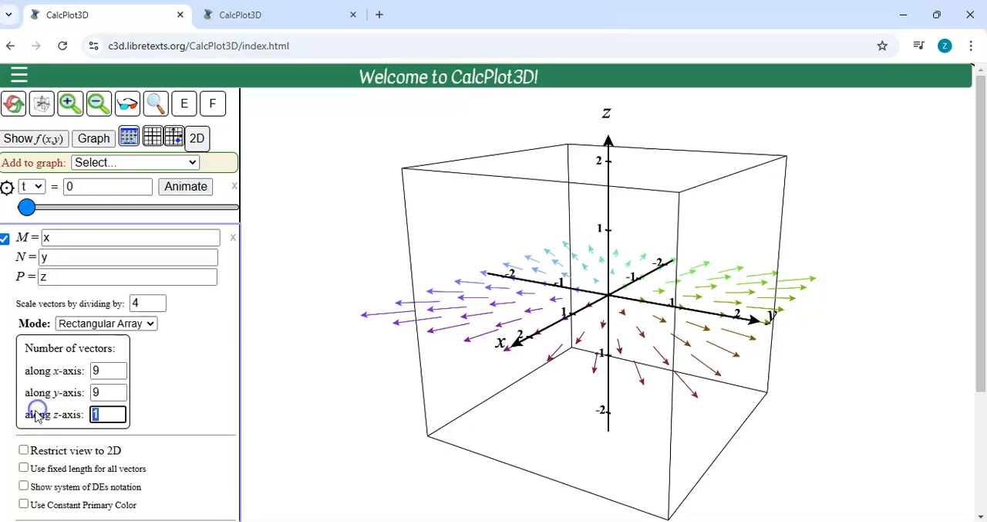
double_click(109, 370)
text(7)
key(Tab)
text(7)
key(Tab)
text(7)
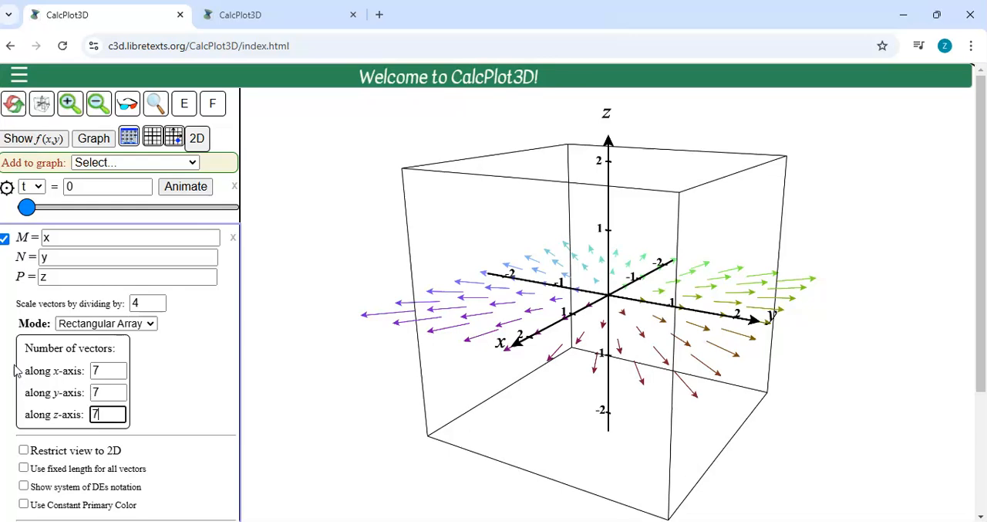
key(Return)
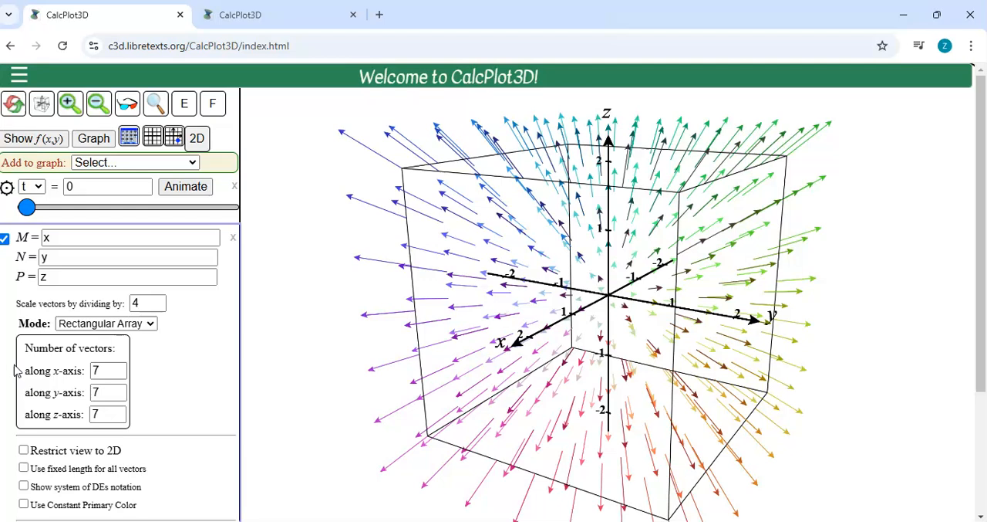
Step: Scale the field's vectors by dividing by 6
double_click(146, 303)
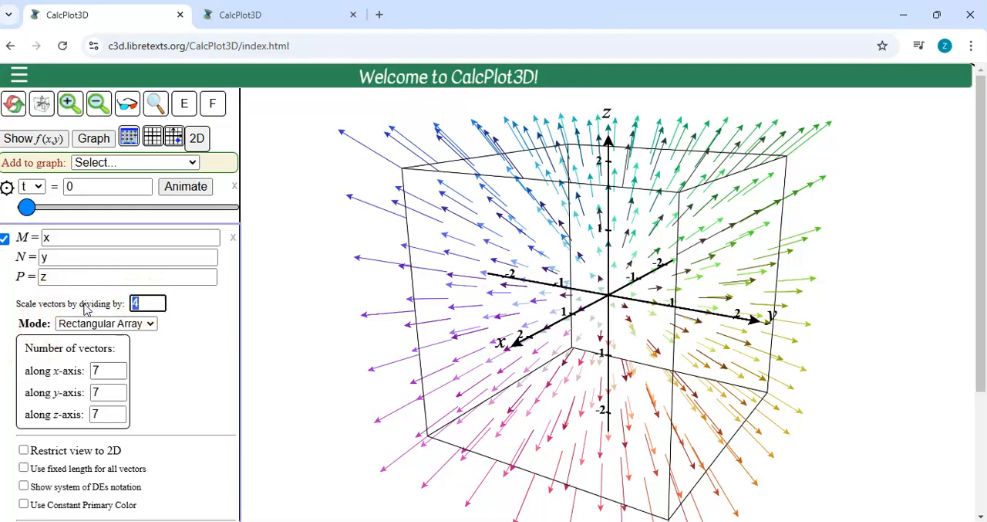
text(6)
key(Return)
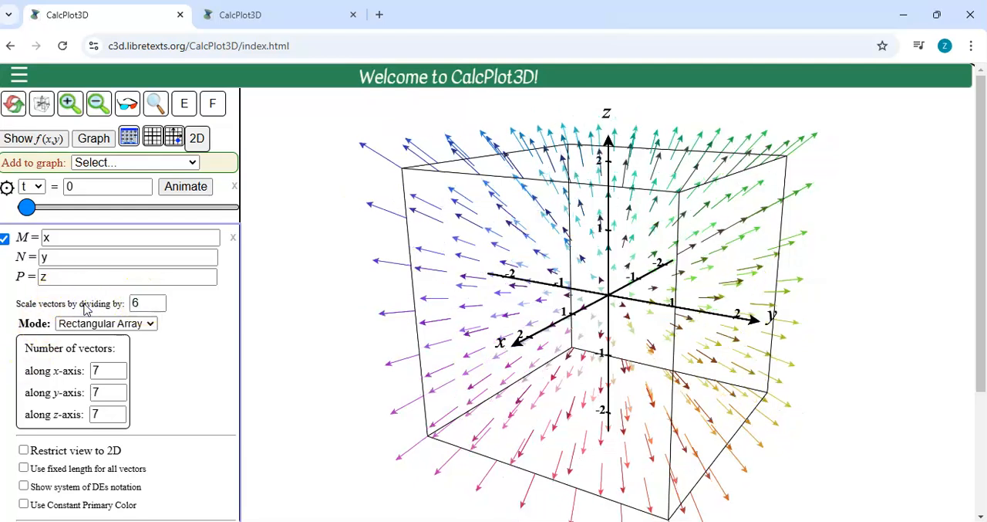
click(94, 324)
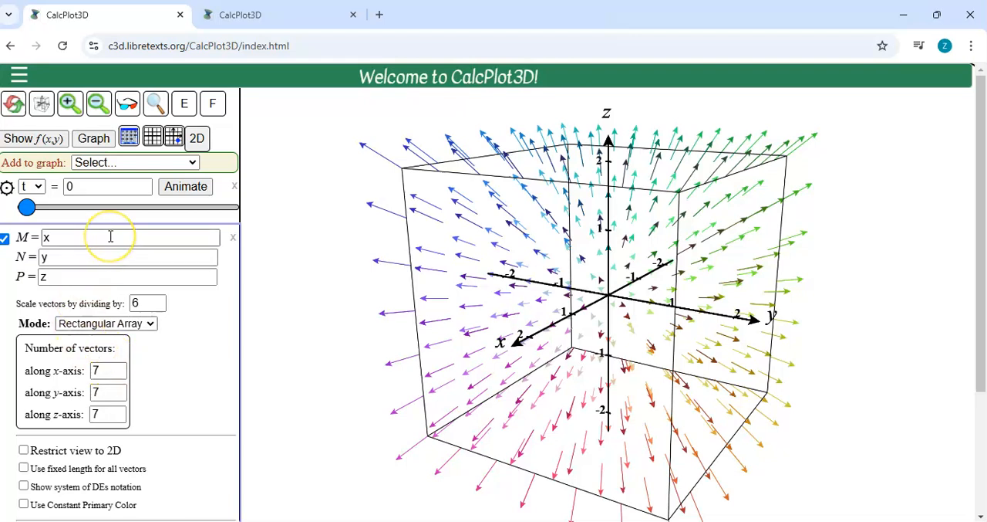
Step: Add the default space curve cos(t), sin(t), 0.1t to the graph, show it and give it a constant primary color
click(173, 163)
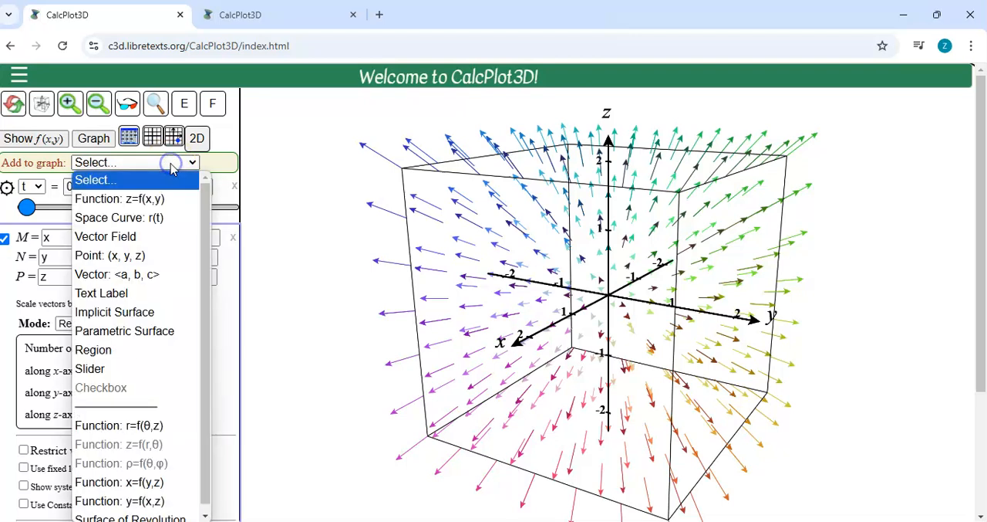
click(154, 219)
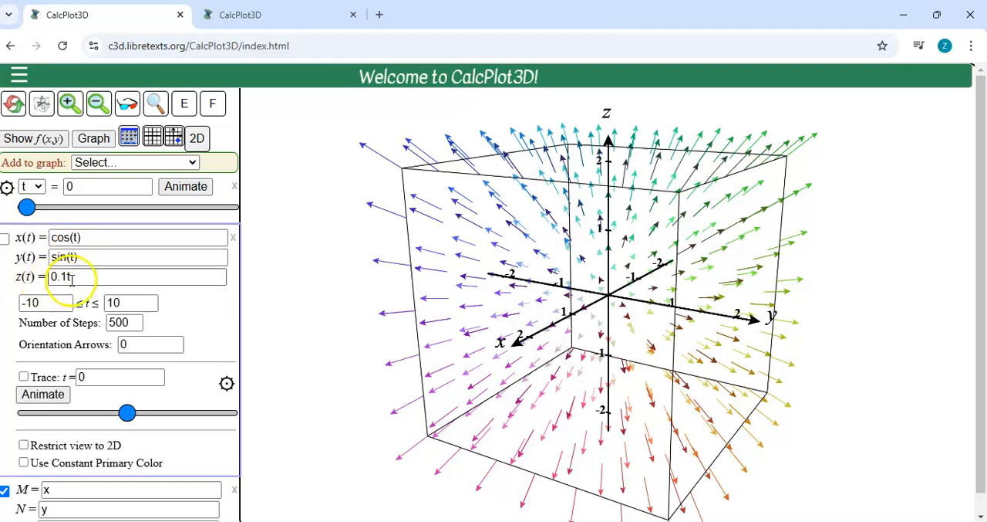
click(4, 239)
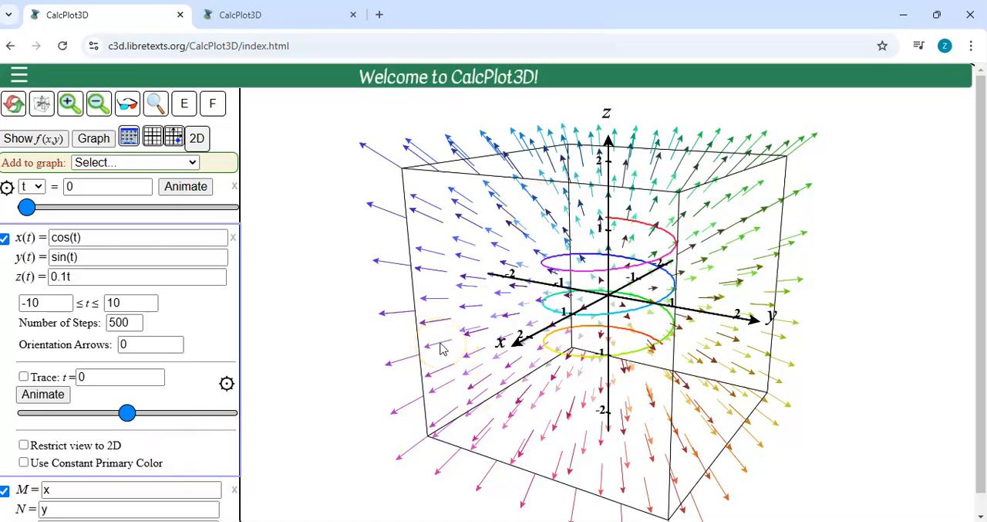
click(155, 464)
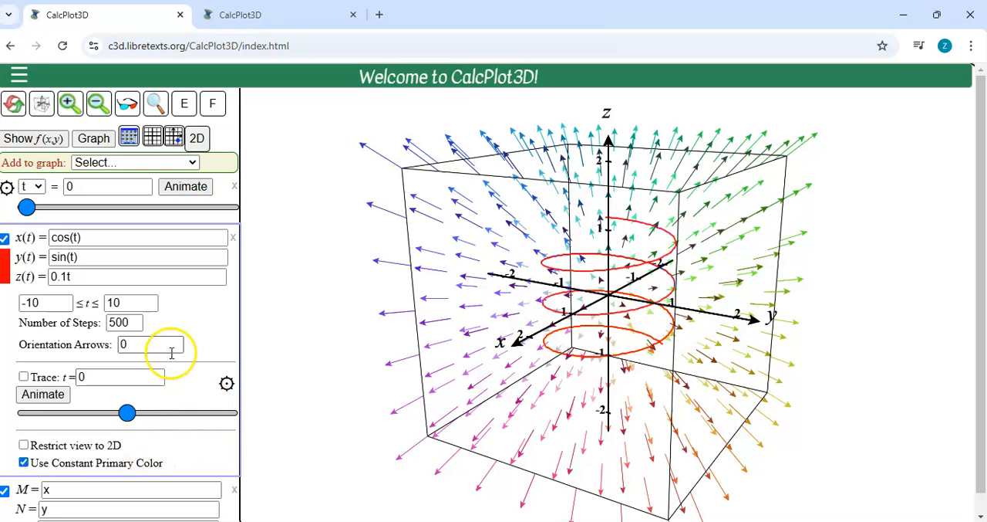
Step: Set the space curve's parameter range to -20 ≤ t ≤ 20
triple_click(63, 307)
text(-)
key(Tab)
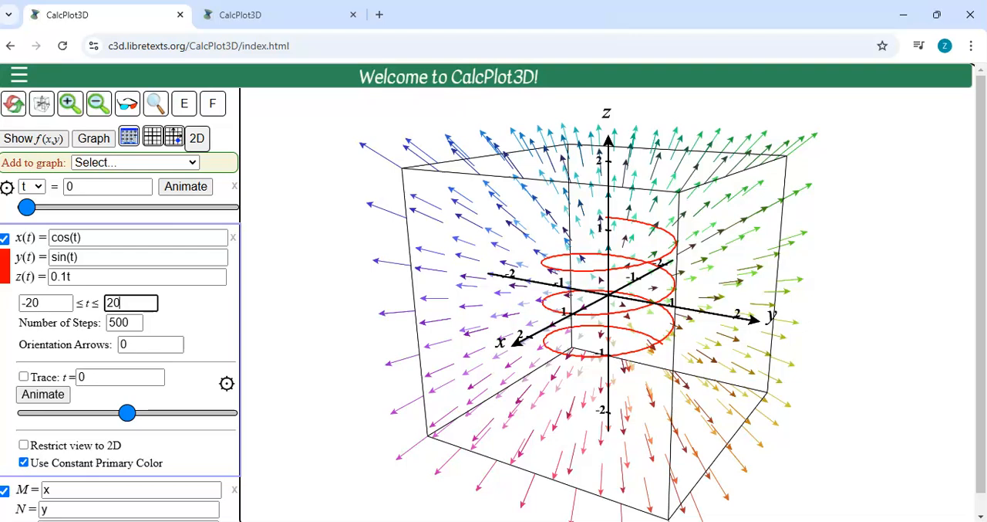
key(Return)
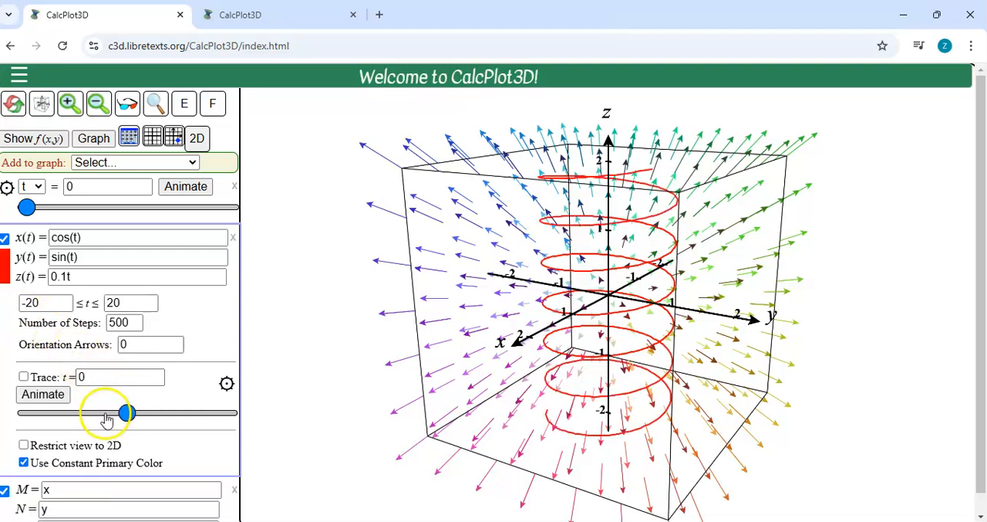
Step: Animate the curve's trace from t = -20, stop it, and bring the trace back to about t = -19.28
drag(126, 413, 21, 415)
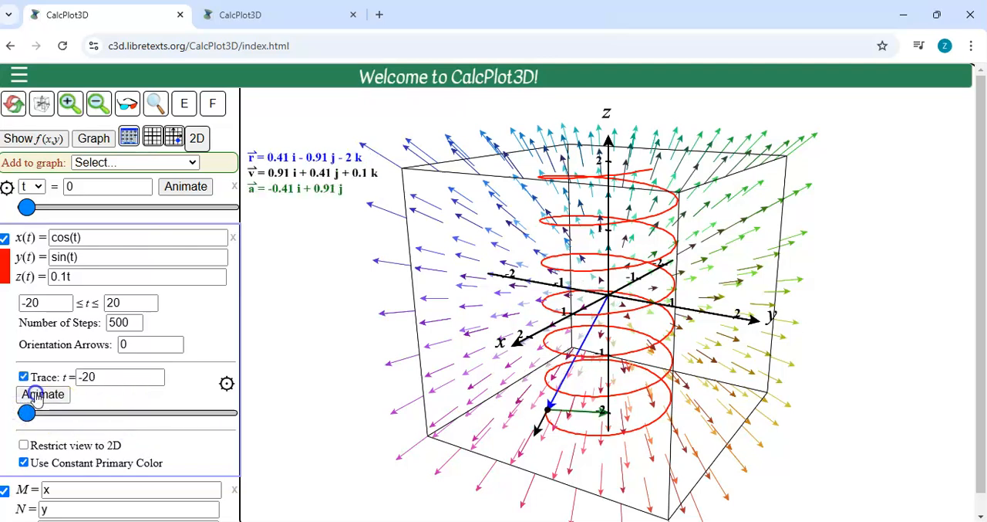
click(37, 395)
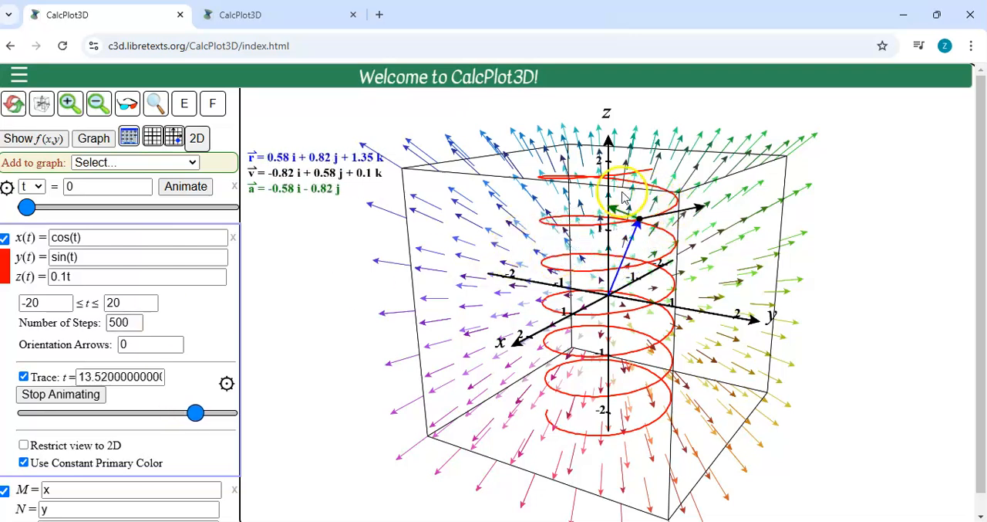
click(89, 397)
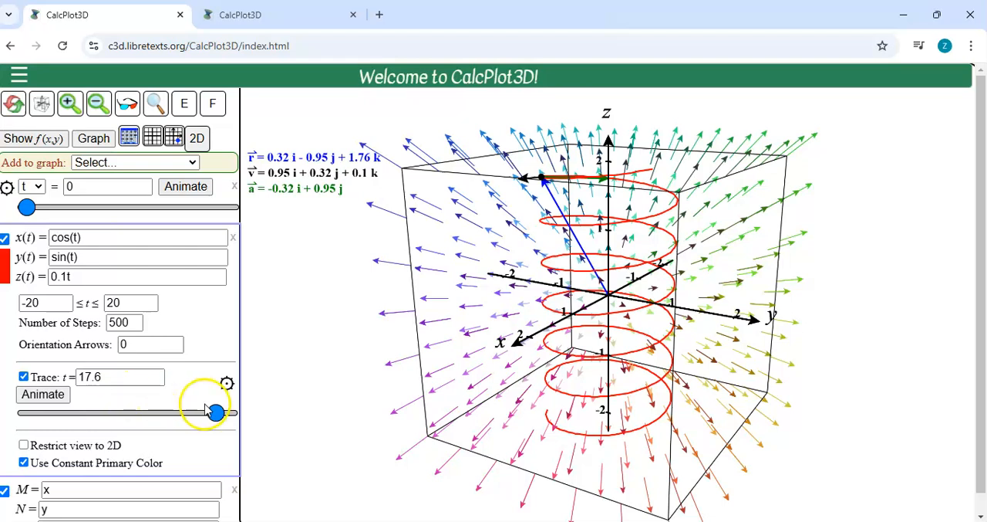
drag(209, 412, 27, 413)
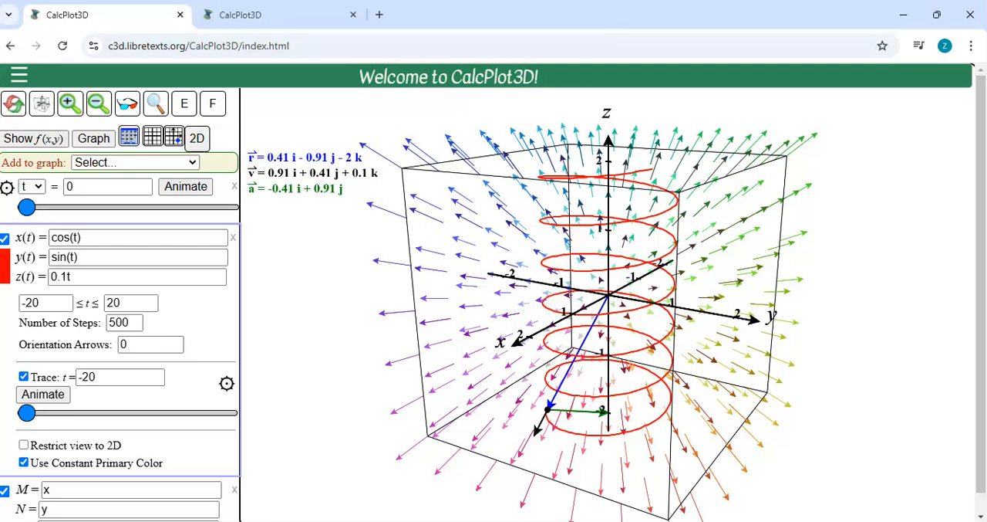
drag(27, 415, 29, 417)
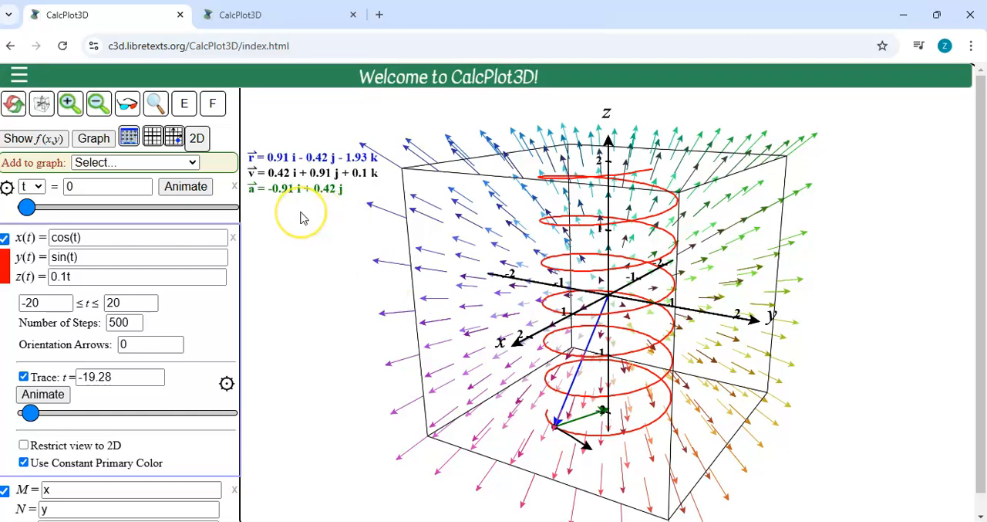
Step: Hide the curve's vector equations and its acceleration, velocity and trace vectors, keeping only the trace point
click(227, 383)
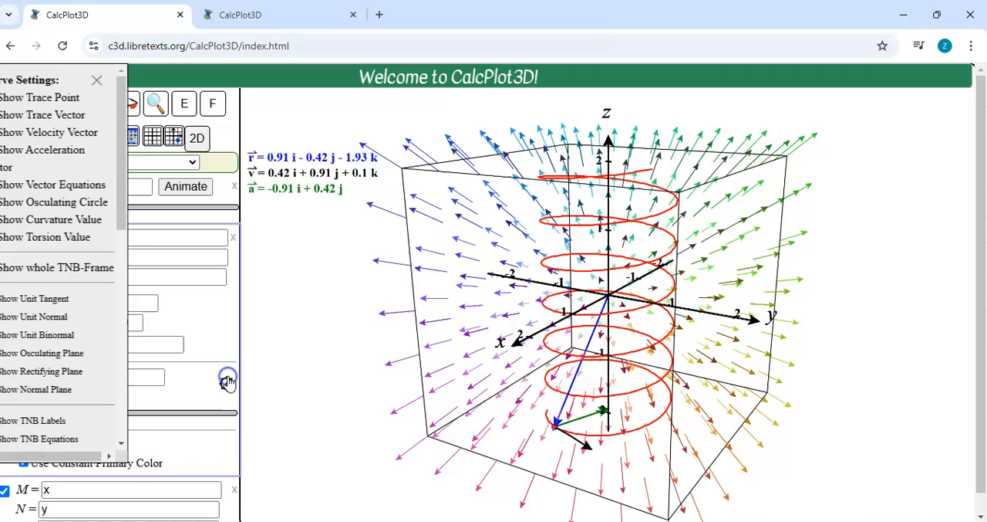
click(101, 191)
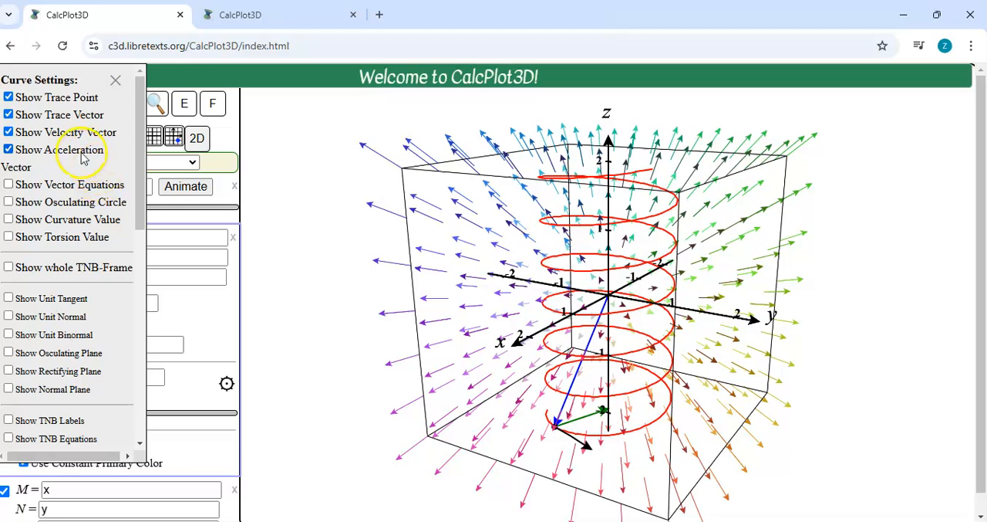
click(82, 157)
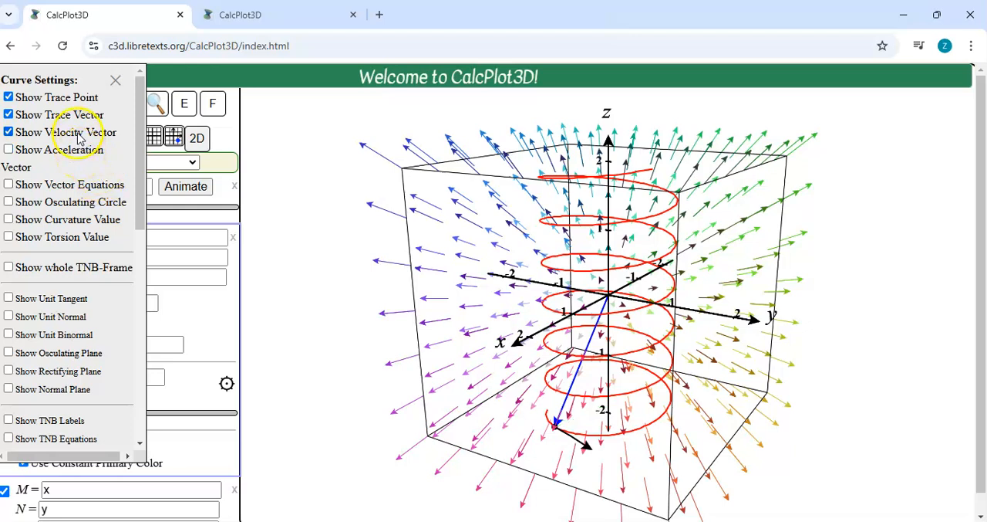
click(79, 136)
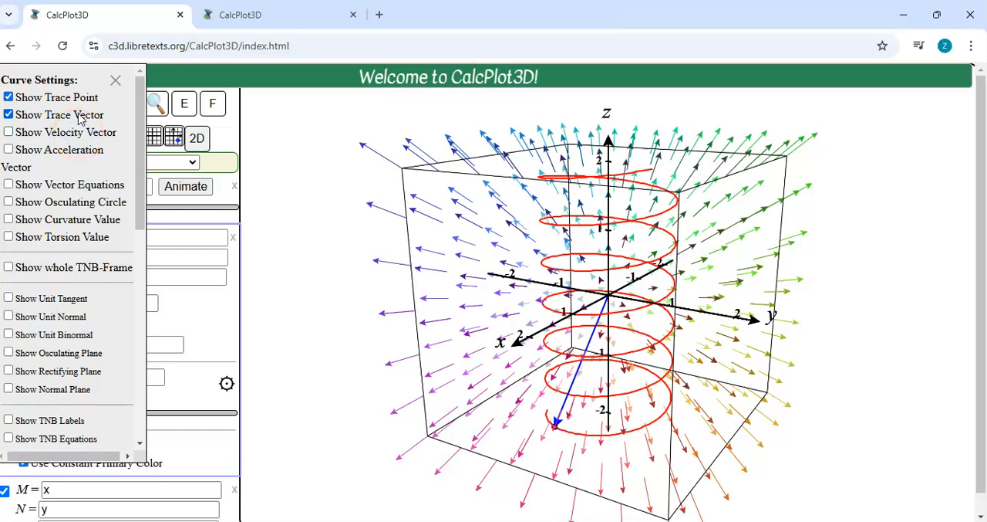
click(80, 117)
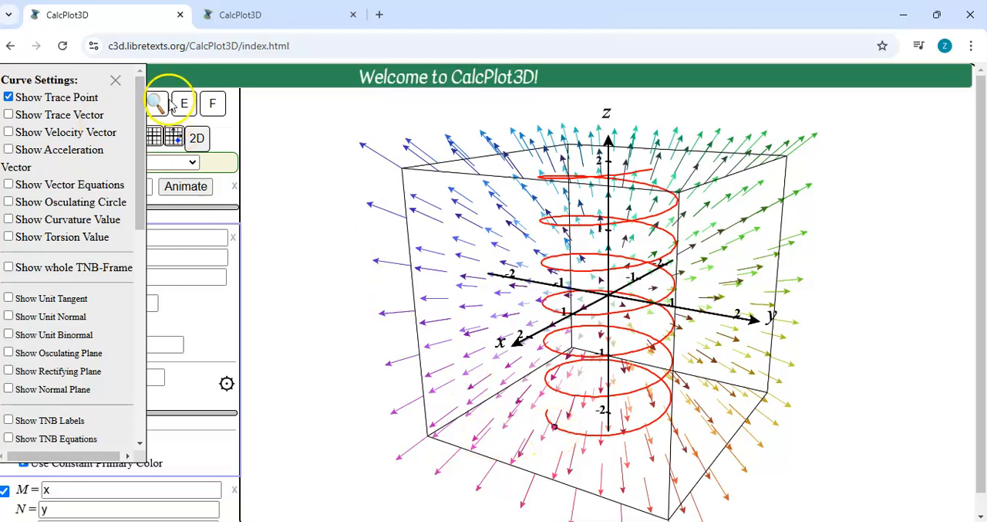
click(115, 81)
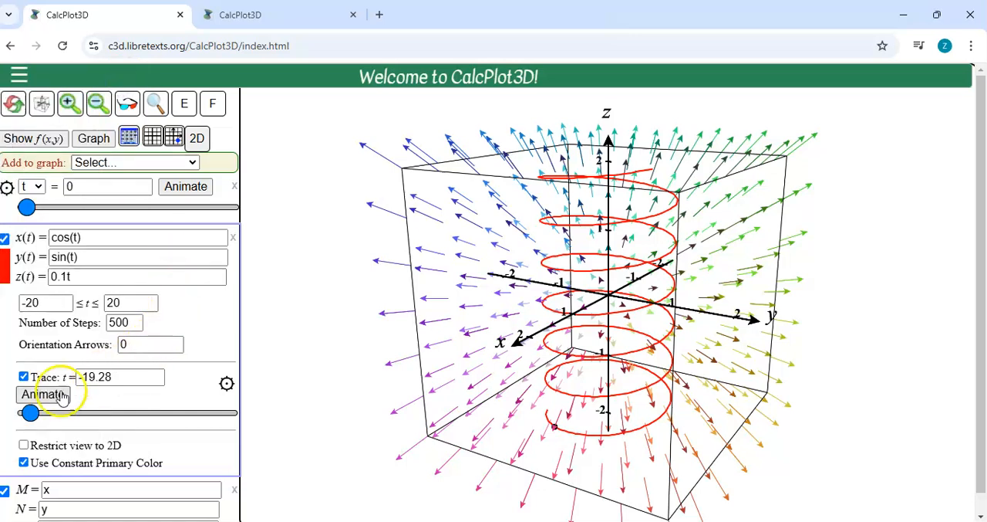
Step: Return the trace point to t = -20, animate it briefly along the curve and stop the animation
drag(29, 416, 20, 414)
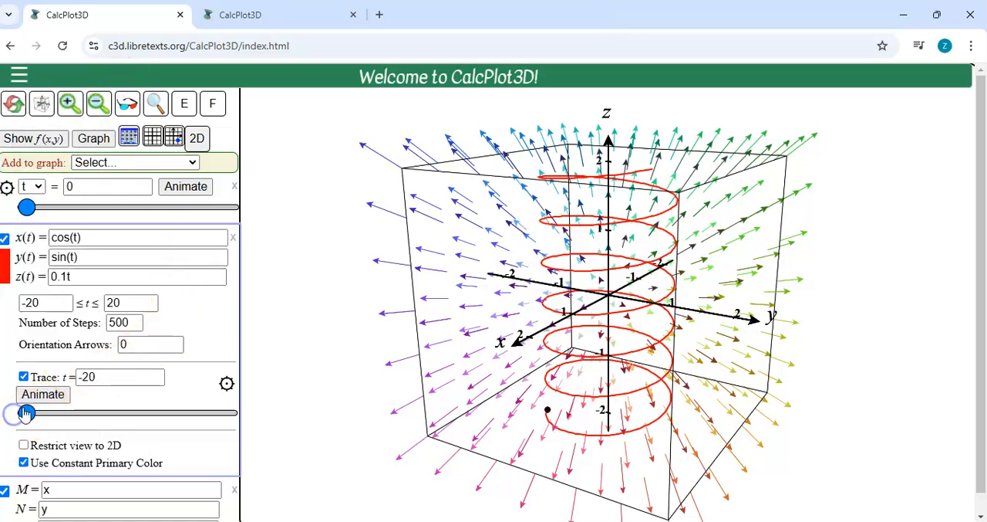
click(34, 395)
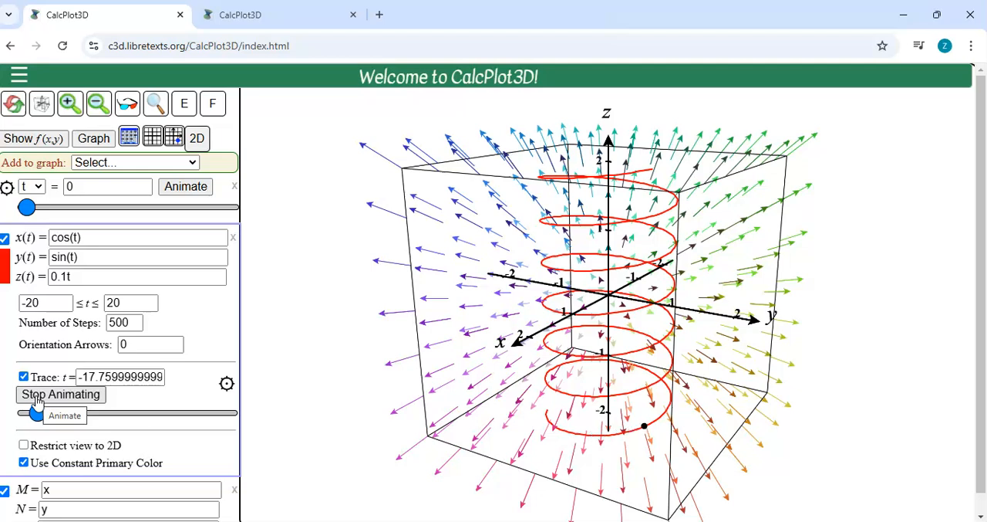
click(36, 395)
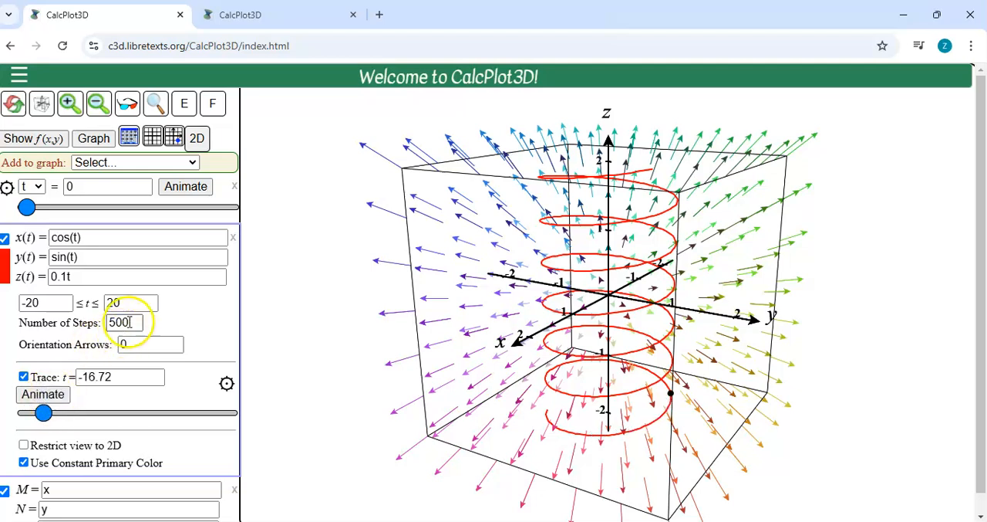
Step: Set the space curve's number of steps to 100, run the trace animation and stop it
drag(135, 323, 19, 310)
text(1)
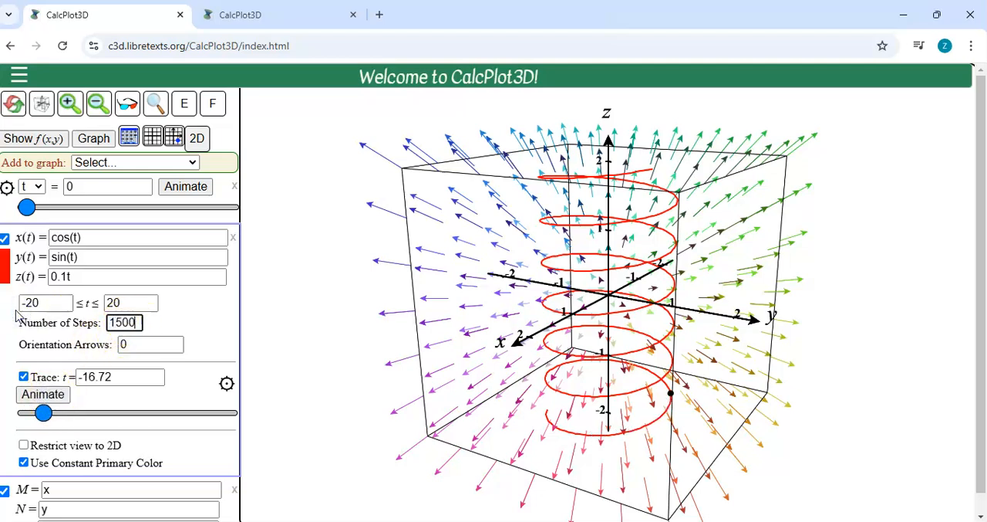
key(BackSpace)
key(BackSpace)
click(59, 397)
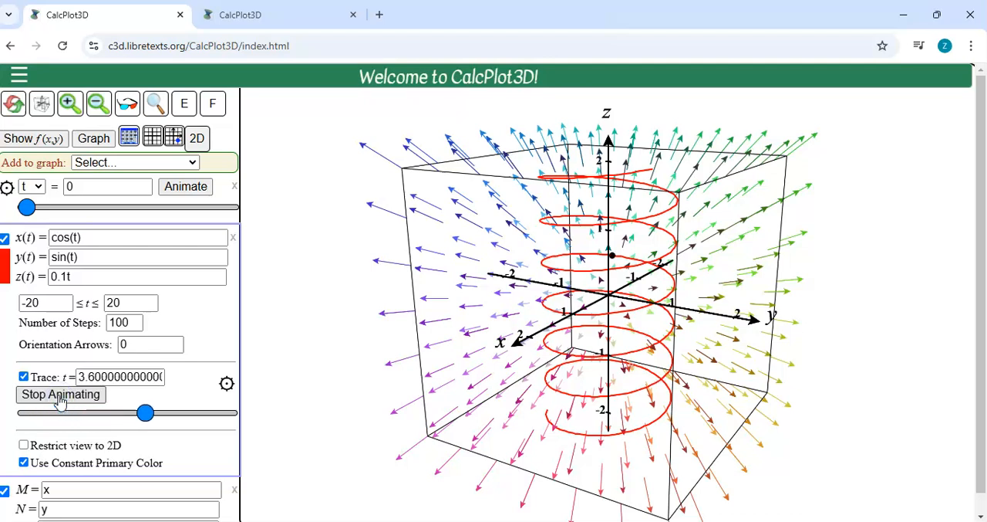
click(81, 394)
Step: Set the curve's number of steps to 500 and animate the trace point again from t = -20
drag(125, 324, 23, 321)
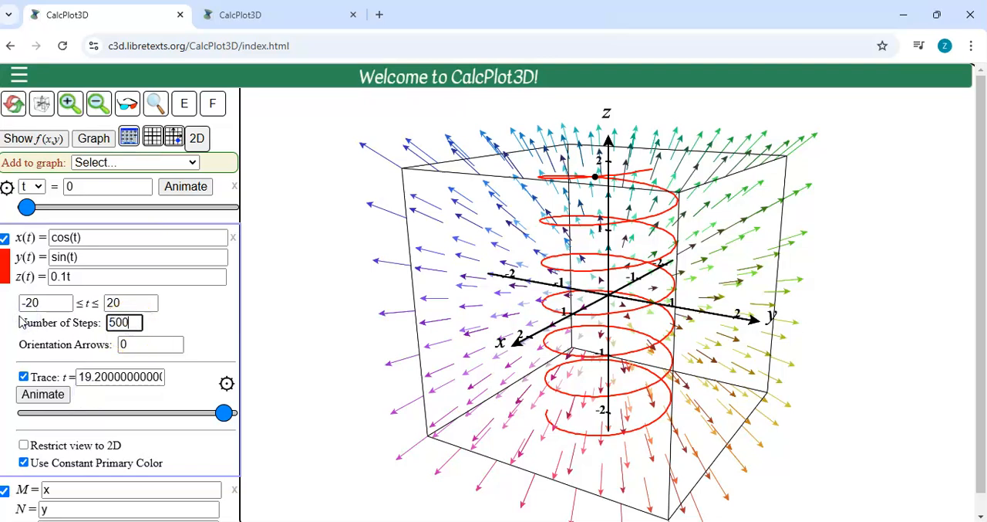
key(Return)
drag(238, 409, 23, 413)
click(47, 394)
Step: Rotate the 3D graph to view the moving trace point, helix and vector field from another side
click(413, 367)
key(Up)
key(Up)
key(Up)
key(Up)
key(Left)
key(Left)
key(Left)
key(Left)
key(Left)
key(Left)
key(Left)
key(Left)
key(Left)
key(Left)
key(Left)
key(Left)
key(Left)
key(Left)
key(Left)
key(Left)
key(Left)
key(Left)
key(Left)
key(Left)
key(Left)
key(Left)
key(Left)
key(Left)
key(Left)
key(Left)
key(Left)
key(Left)
key(Left)
key(Left)
key(Left)
key(Left)
key(Left)
key(Left)
key(Left)
key(Left)
key(Left)
key(Left)
key(Left)
key(Left)
key(Left)
key(Left)
key(Left)
key(Left)
key(Left)
key(Left)
key(Left)
key(Left)
key(Left)
key(Left)
key(Left)
key(Left)
key(Left)
key(Left)
key(Left)
key(Left)
key(Left)
key(Left)
key(Left)
key(Left)
key(Left)
key(Left)
key(Left)
key(Left)
key(Left)
key(Left)
key(Left)
key(Left)
key(Left)
key(Left)
key(Left)
key(Left)
key(Left)
key(Left)
key(Left)
key(Left)
key(Left)
key(Left)
key(Left)
key(Left)
key(Left)
key(Left)
key(Left)
key(Left)
key(Left)
key(Left)
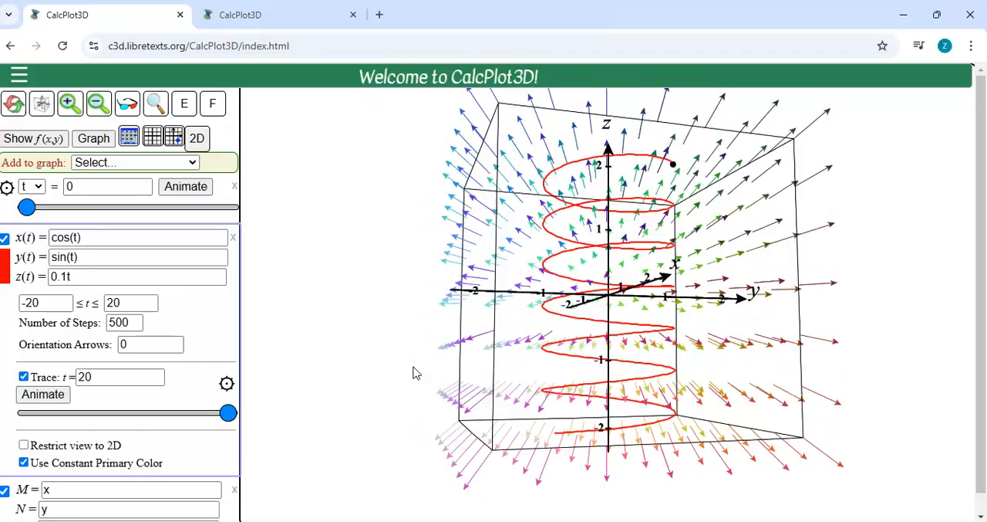
Step: Restrict the graph to a 2D view, run the trace animation along the curve and stop it
drag(414, 373, 575, 207)
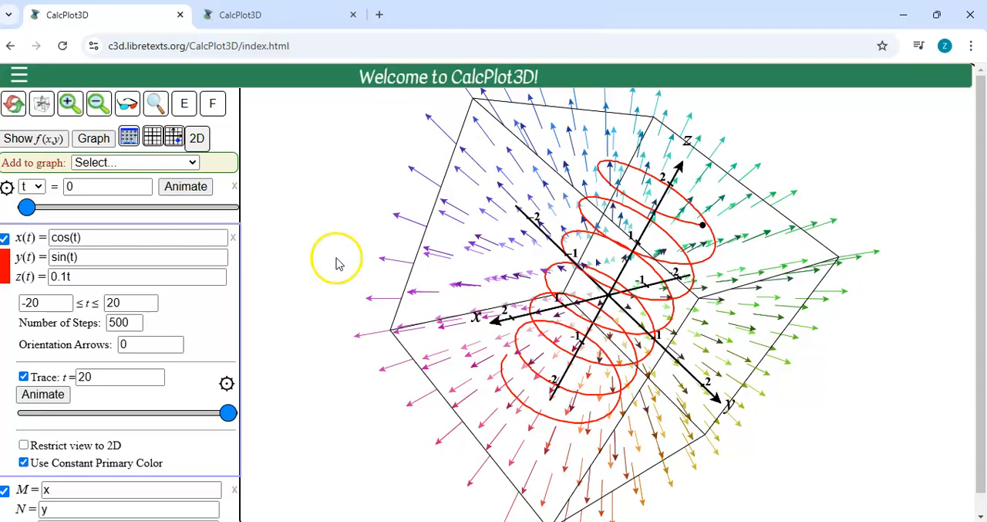
click(58, 448)
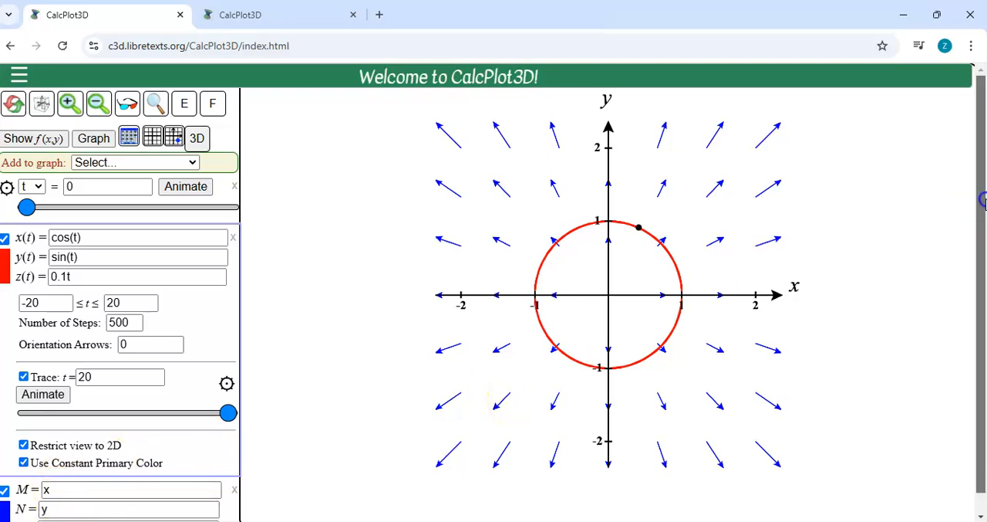
drag(980, 260, 979, 267)
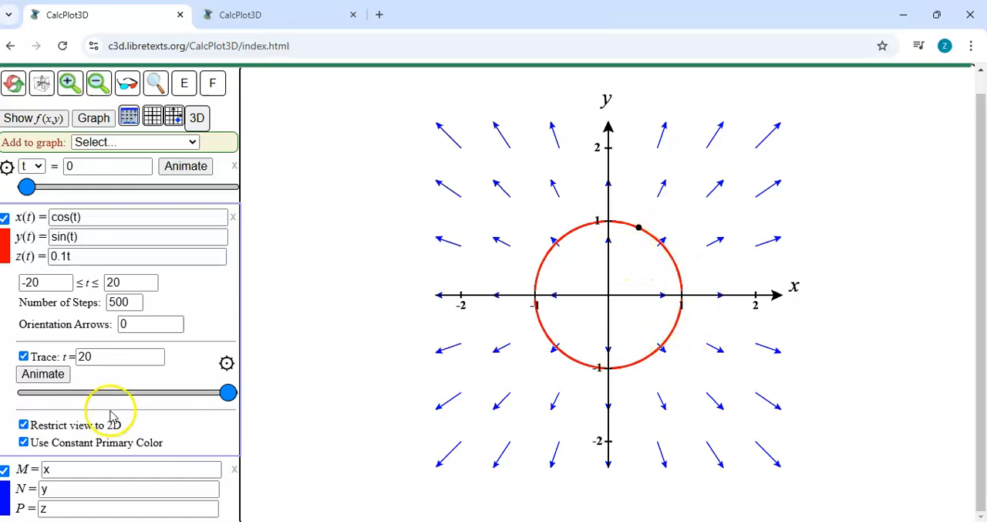
click(50, 377)
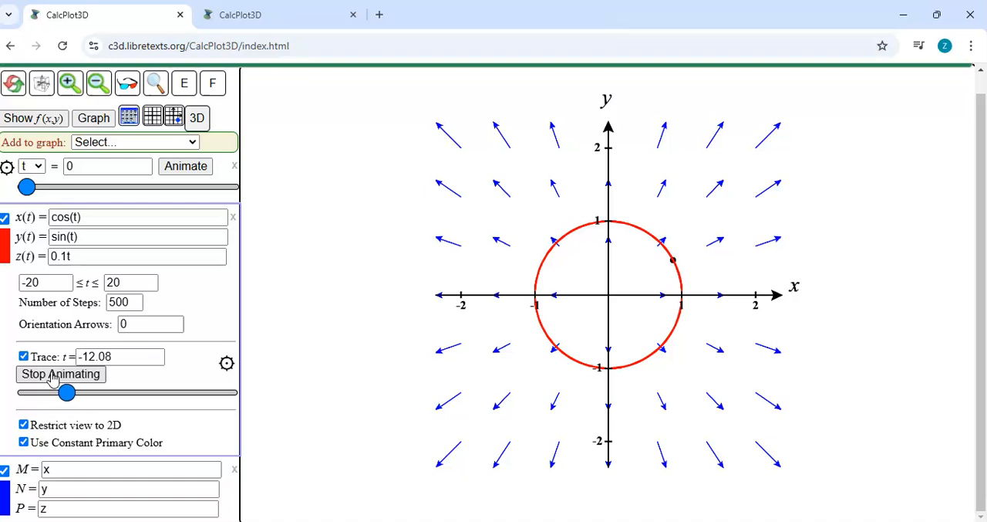
click(52, 377)
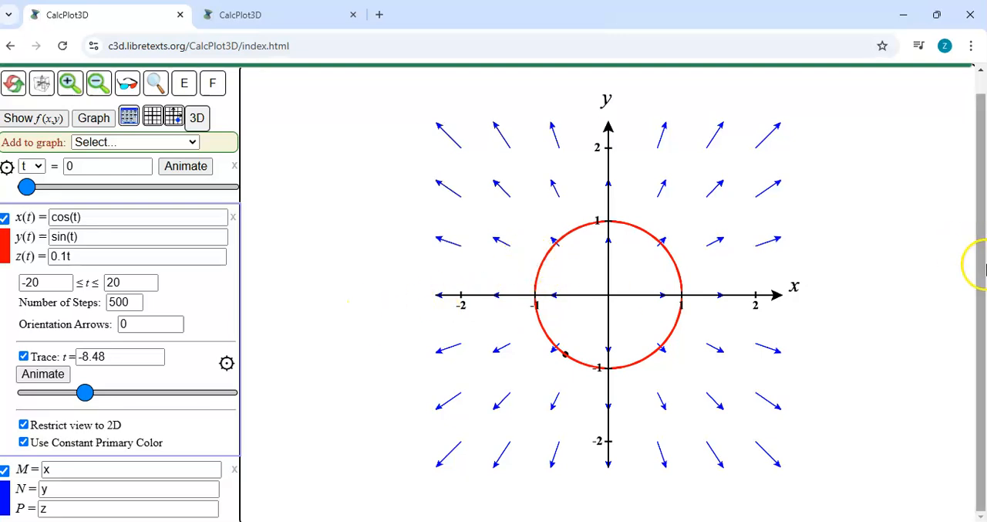
Step: Set the vector field's number of vectors to 13 along the x-axis and 13 along the y-axis
click(228, 503)
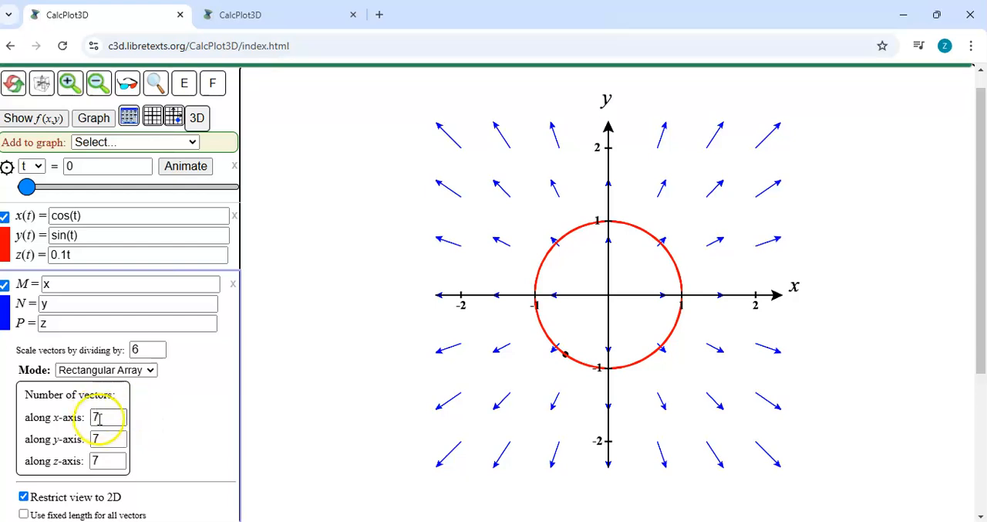
drag(106, 416, 38, 419)
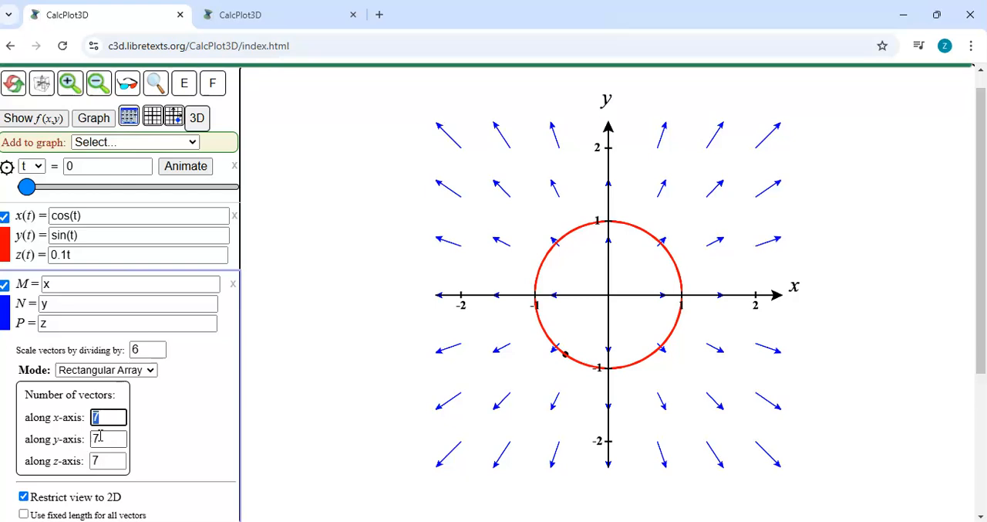
key(Return)
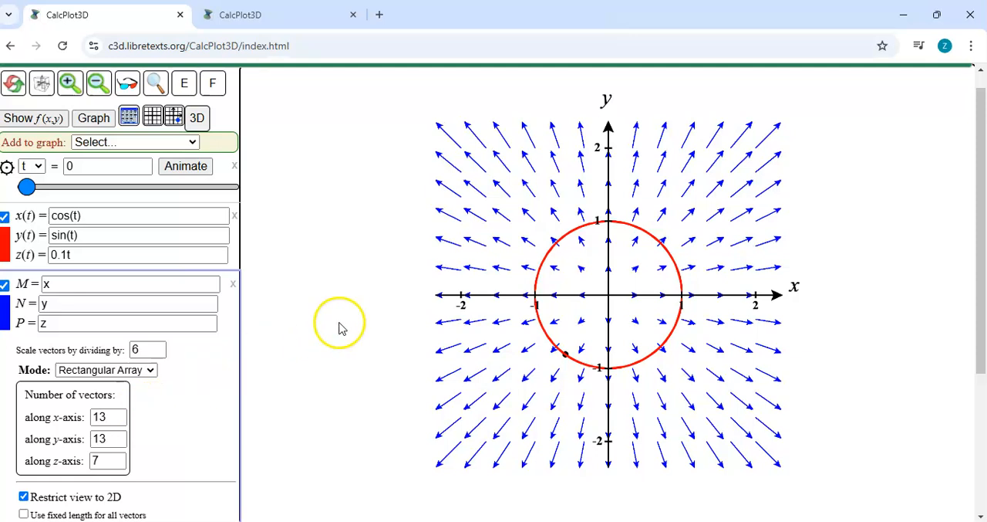
Step: Try longer field vectors by setting the scale divisor to 4 and to 2
drag(151, 348, 116, 352)
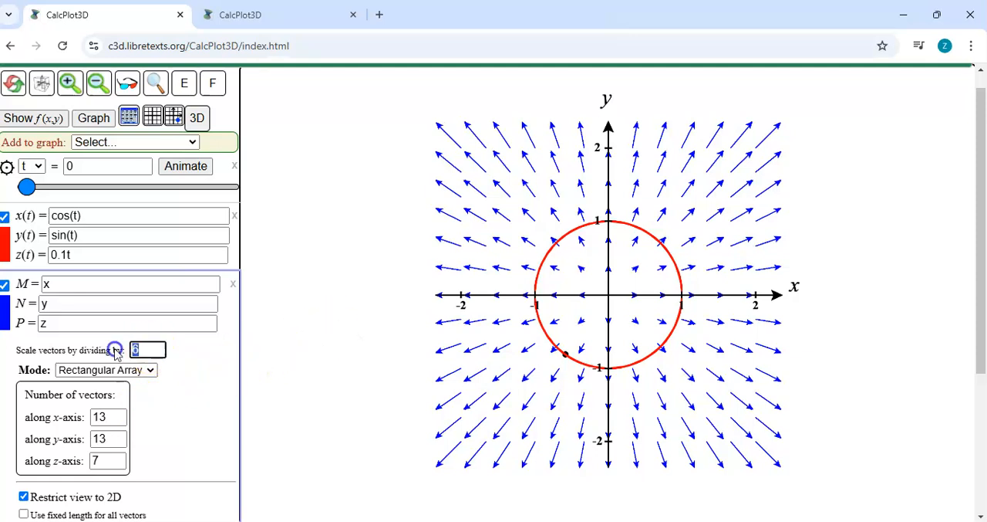
key(Return)
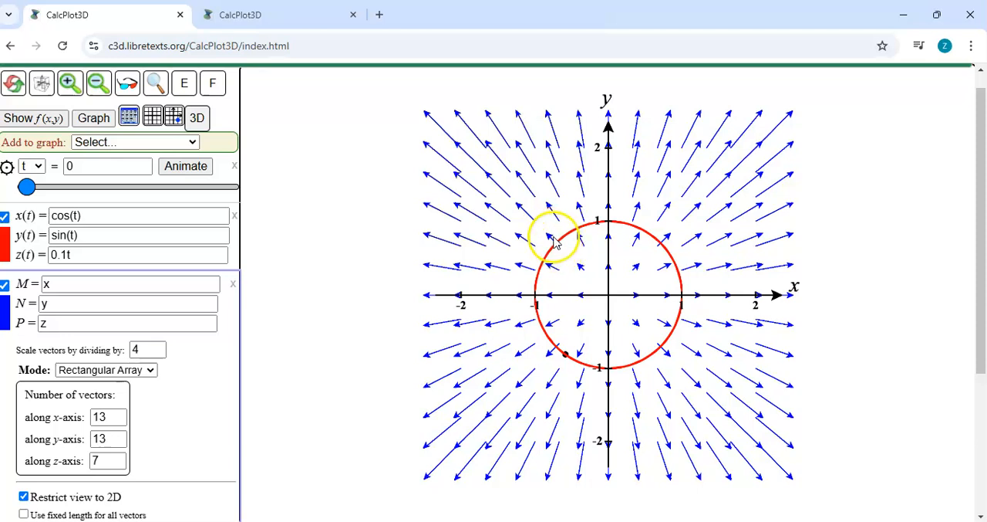
double_click(141, 349)
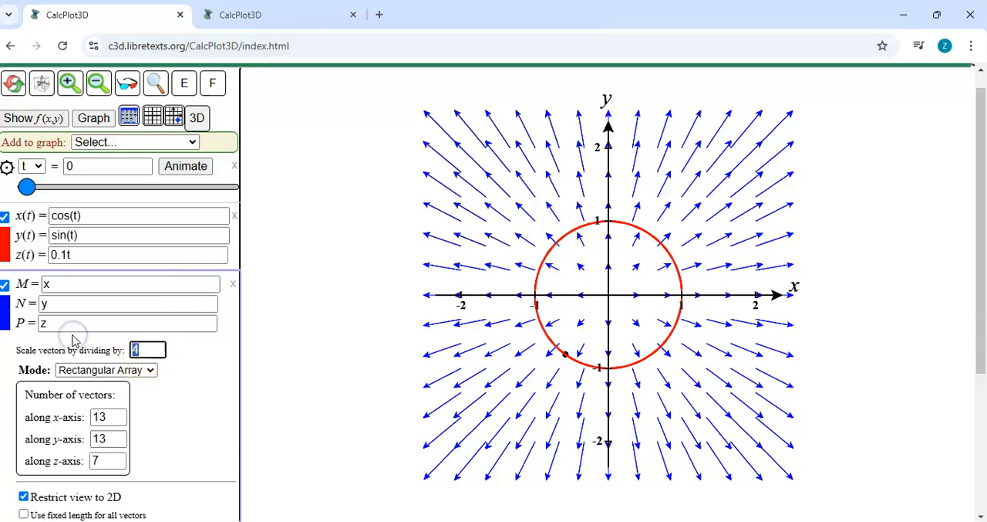
text(2)
key(Return)
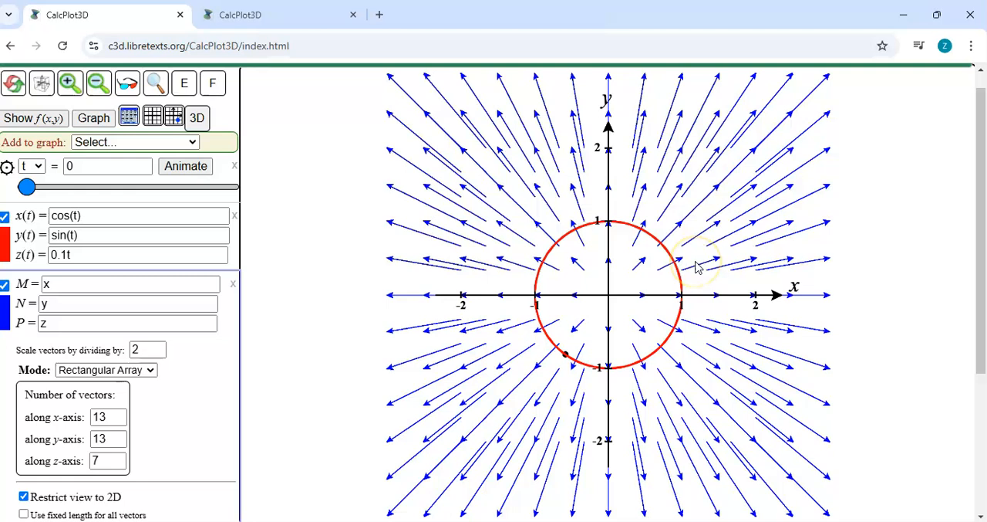
Step: Run and stop the trace animation on the circle, and redefine the space curve with x(t) = t and y(t) = t^2
click(234, 255)
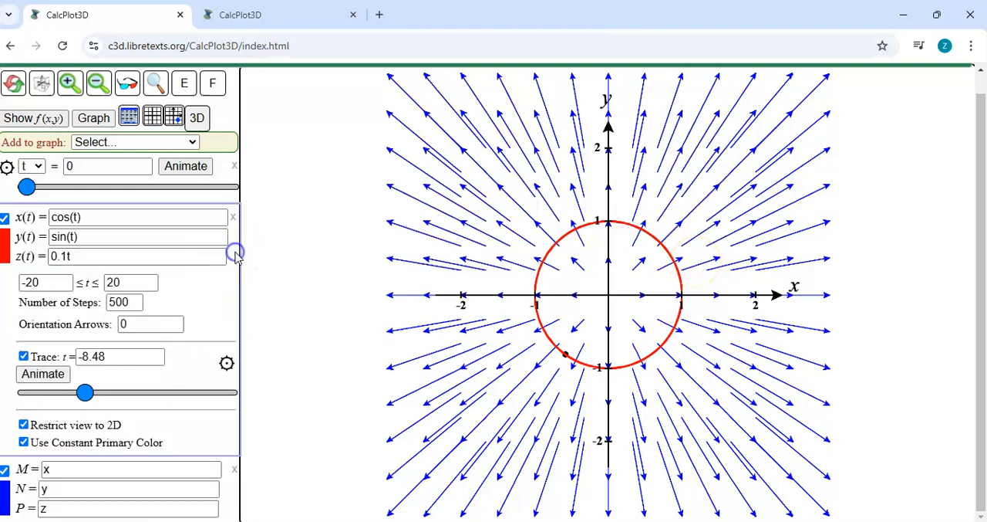
click(44, 374)
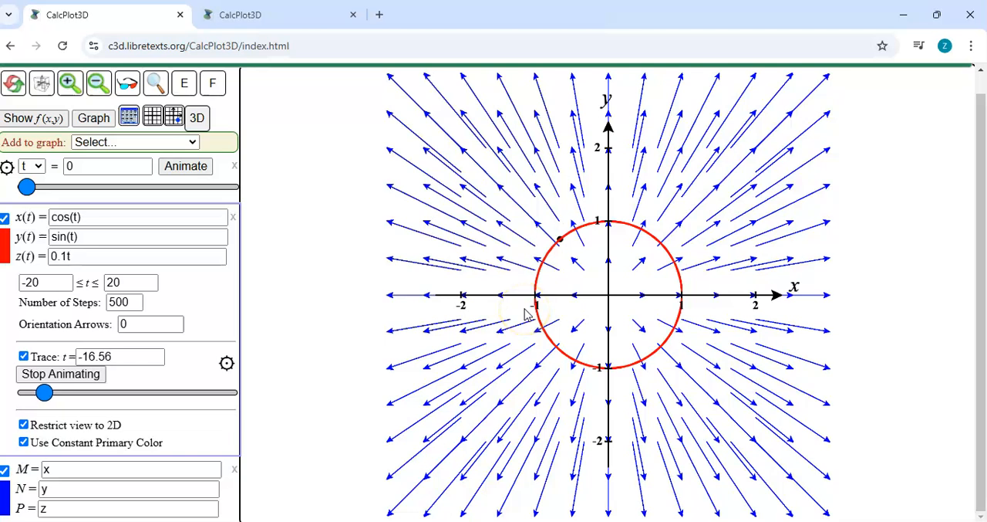
click(93, 378)
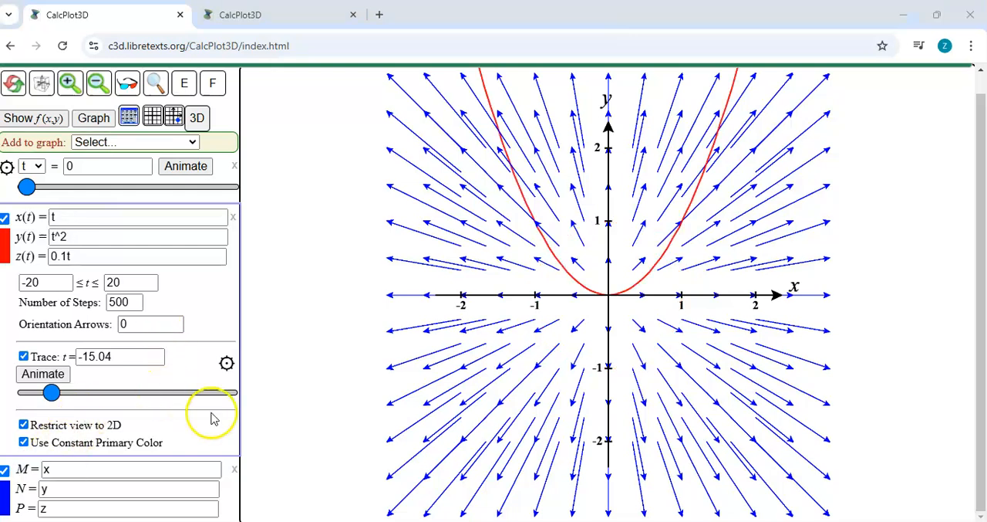
Step: Set the vector field's scale divisor to 6
click(224, 490)
drag(147, 349, 87, 354)
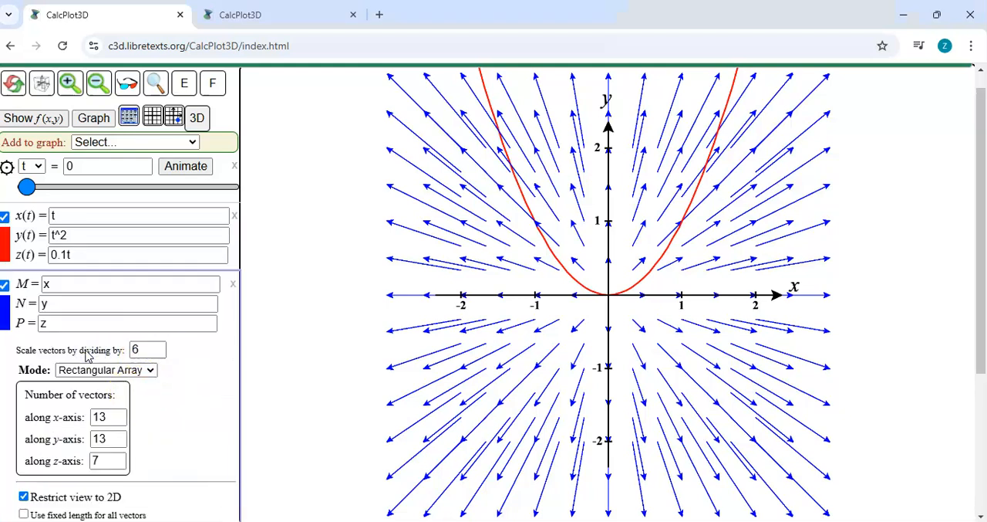
key(Return)
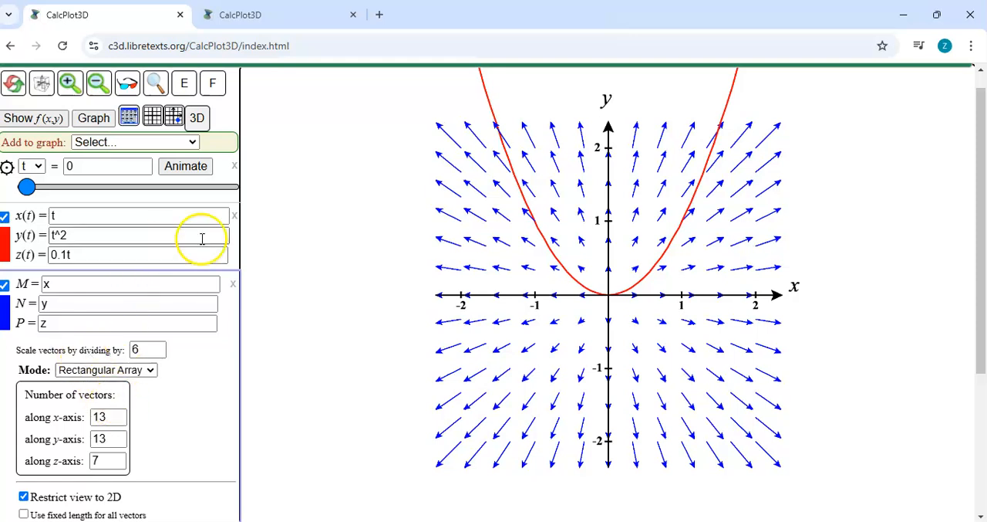
Step: Run the trace animation along the parabola and stop it
click(233, 248)
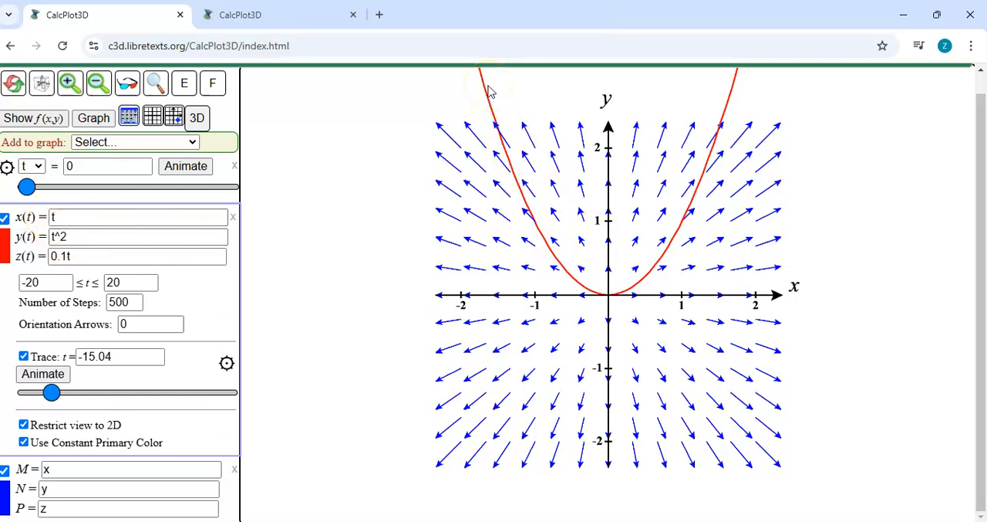
click(60, 376)
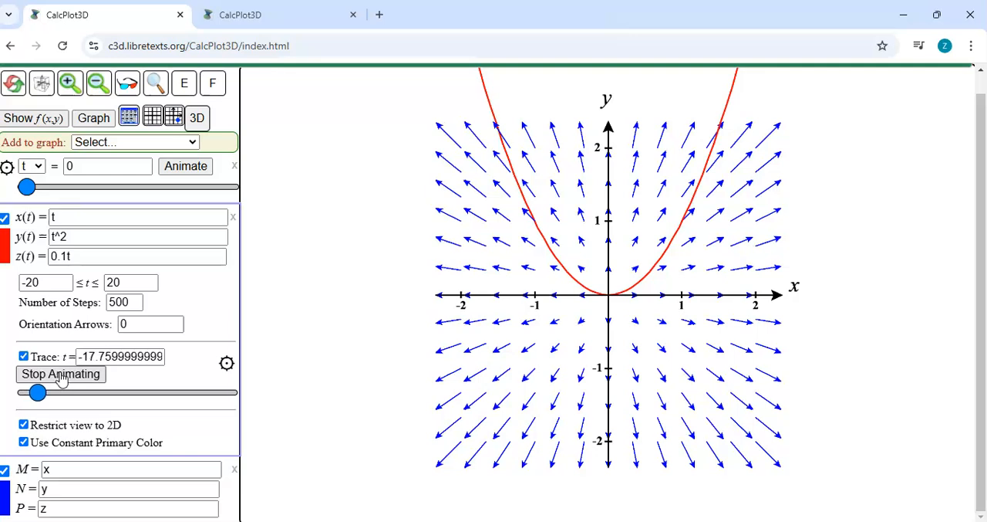
click(92, 376)
Step: Set the parabola's parameter range to -2 ≤ t ≤ 2 with 100 steps, and start the trace animation
click(48, 282)
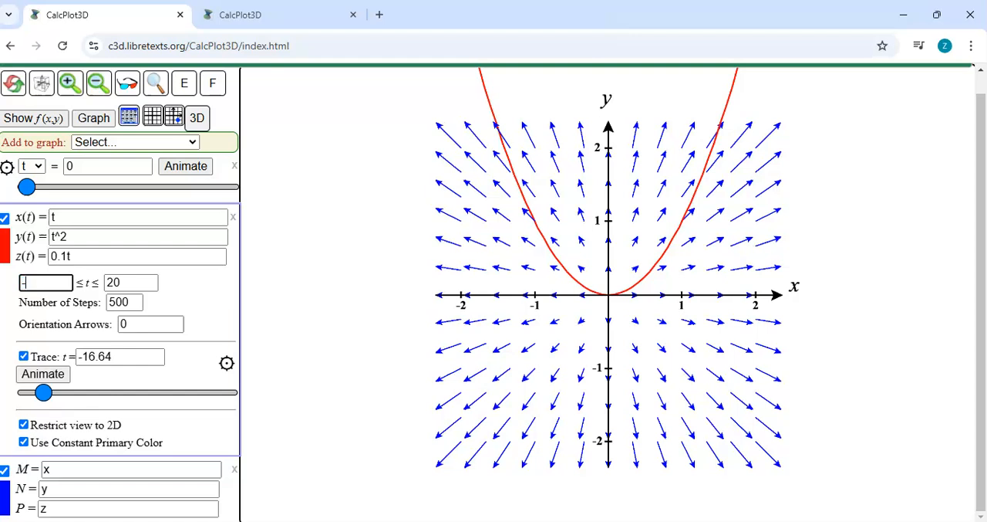
text(2)
key(Tab)
text(2)
key(Tab)
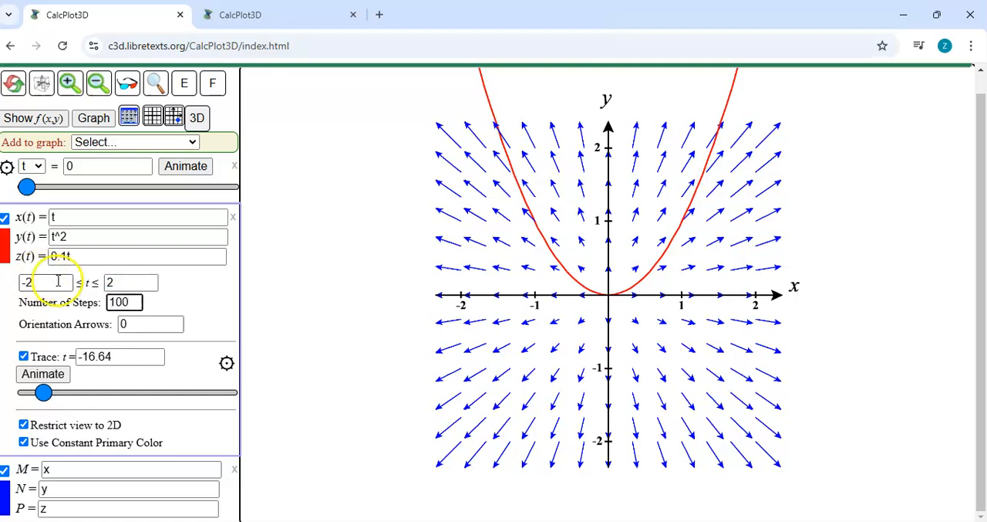
click(44, 375)
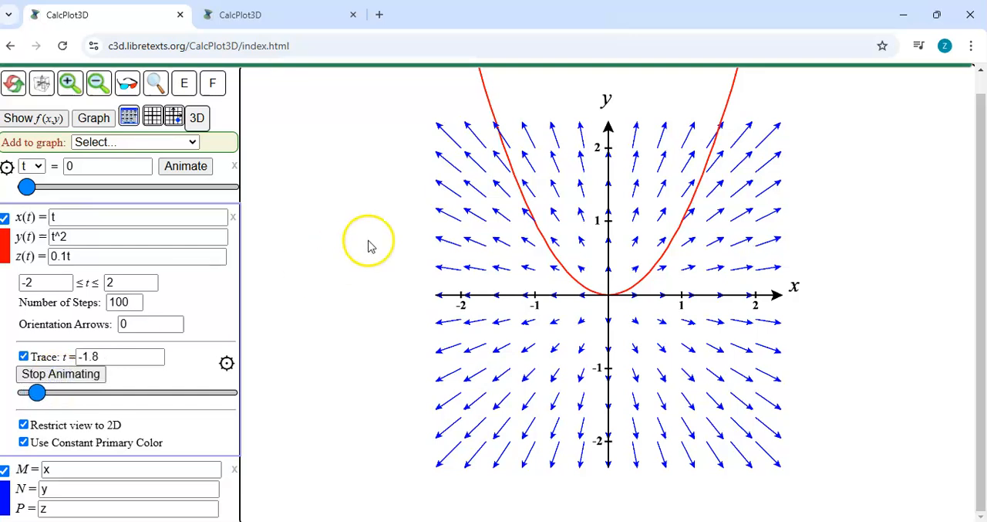